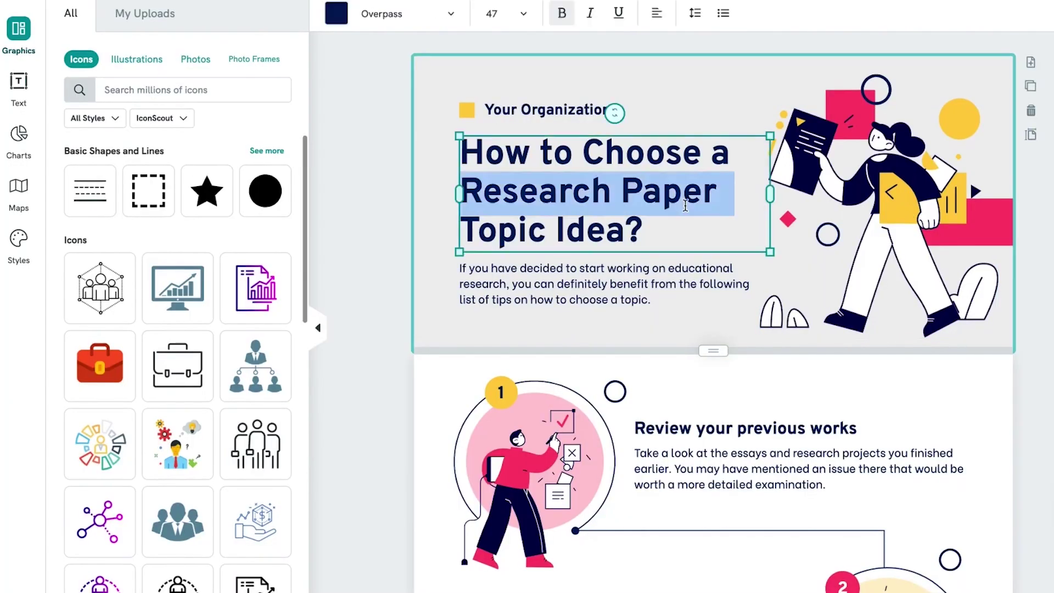
Step: Select all text in the template search field to enter a new query
key(ctrl+a)
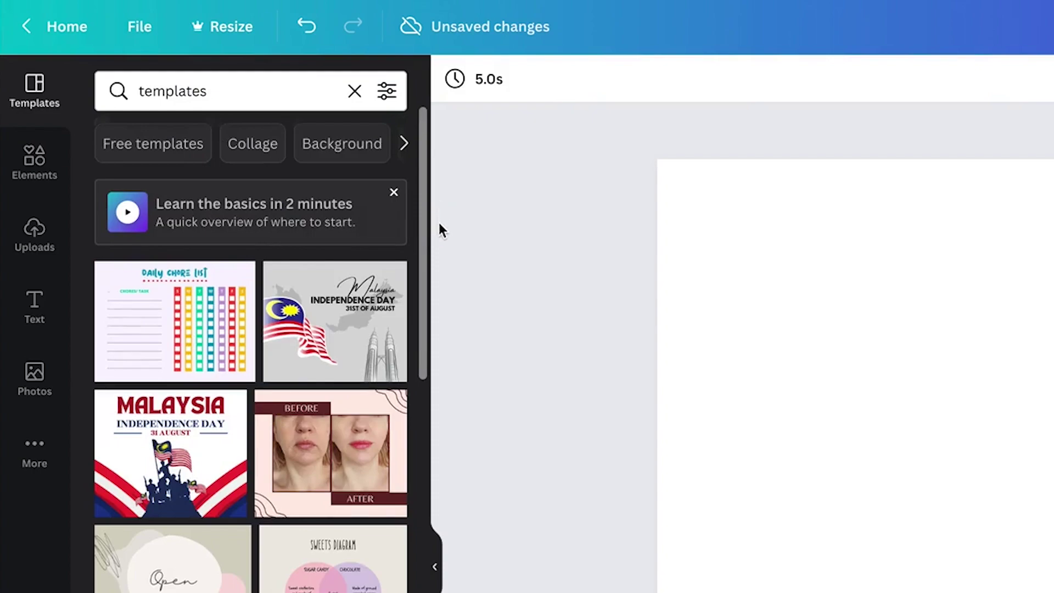
scroll(437, 227, down, 3)
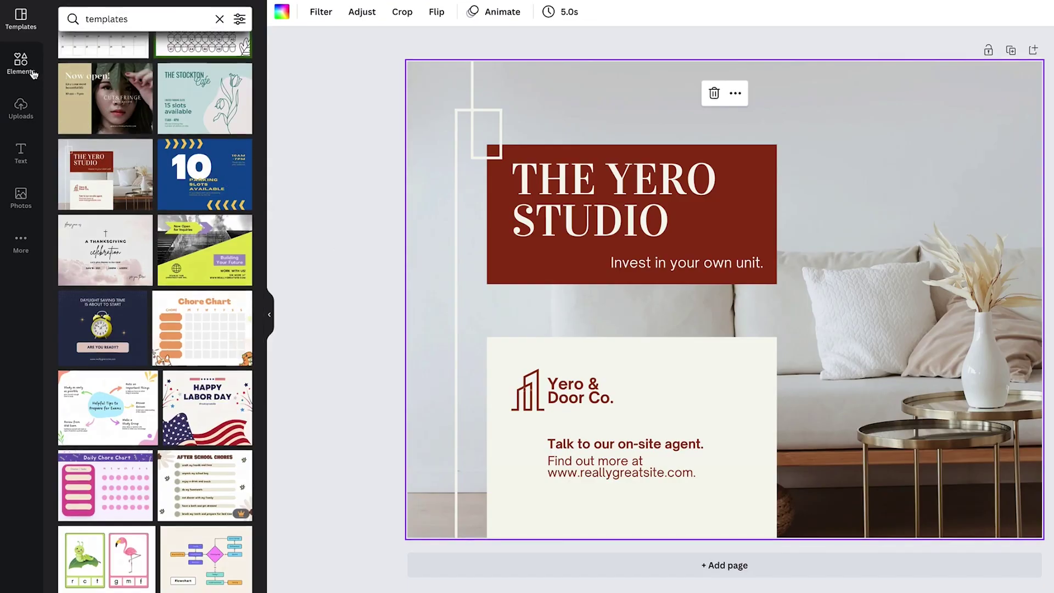
Step: Add an arrow from Lines & Shapes and move it to the photo's upper right
click(33, 74)
click(239, 85)
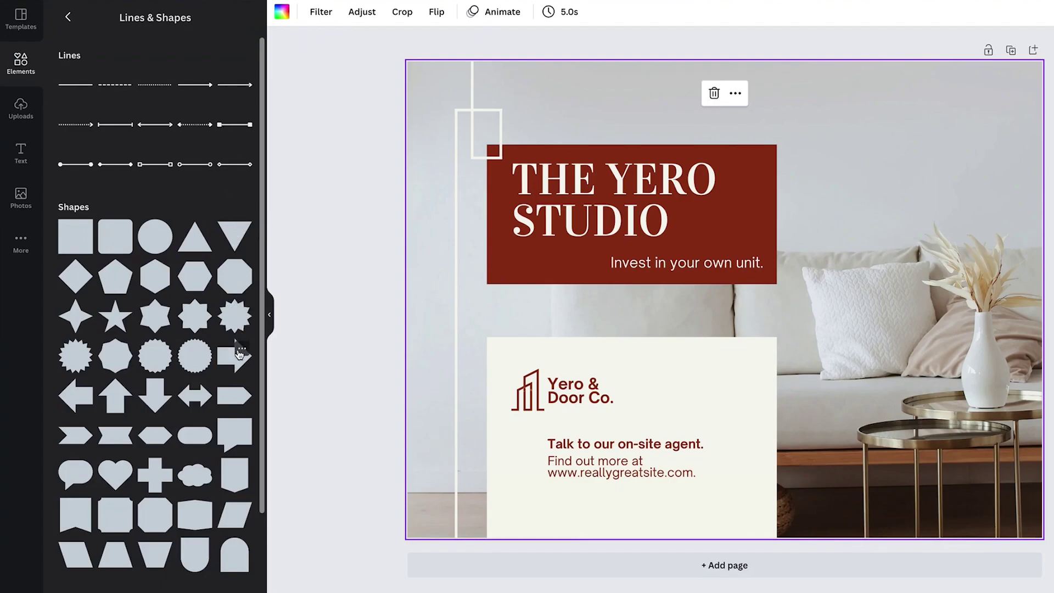
click(239, 353)
mouse_move(755, 316)
mouse_down()
mouse_move(930, 315)
mouse_move(927, 220)
mouse_up()
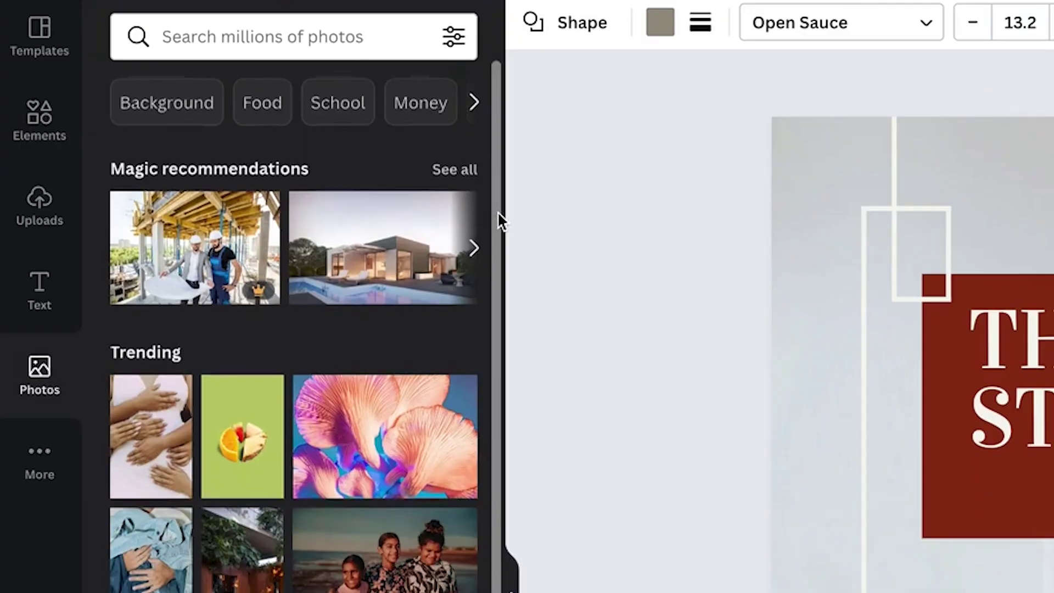
drag(498, 212, 473, 491)
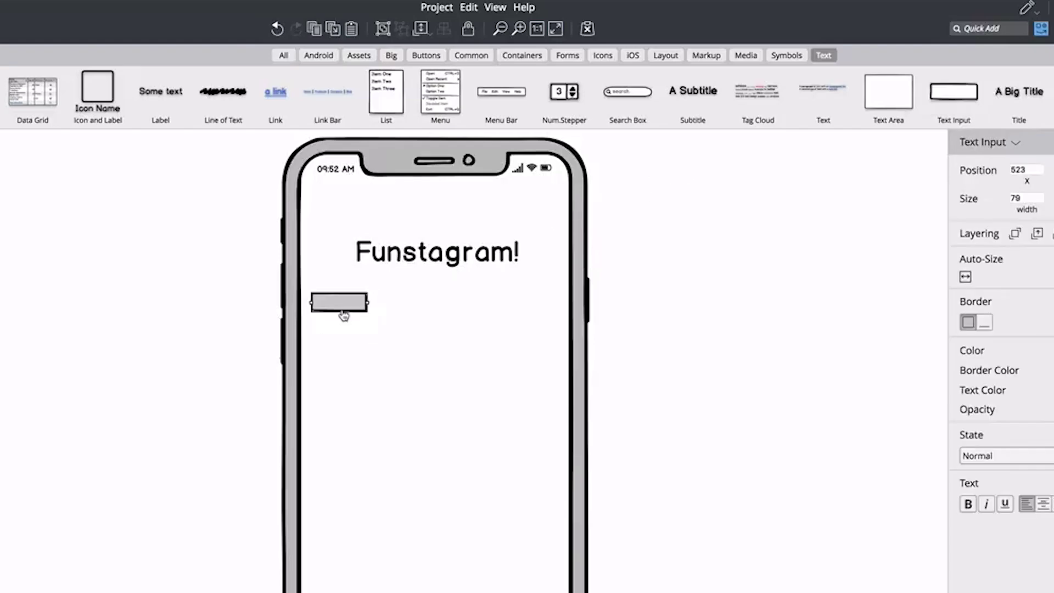
text(me)
Step: Finish editing the username text input on the Funstagram phone screen
click(217, 290)
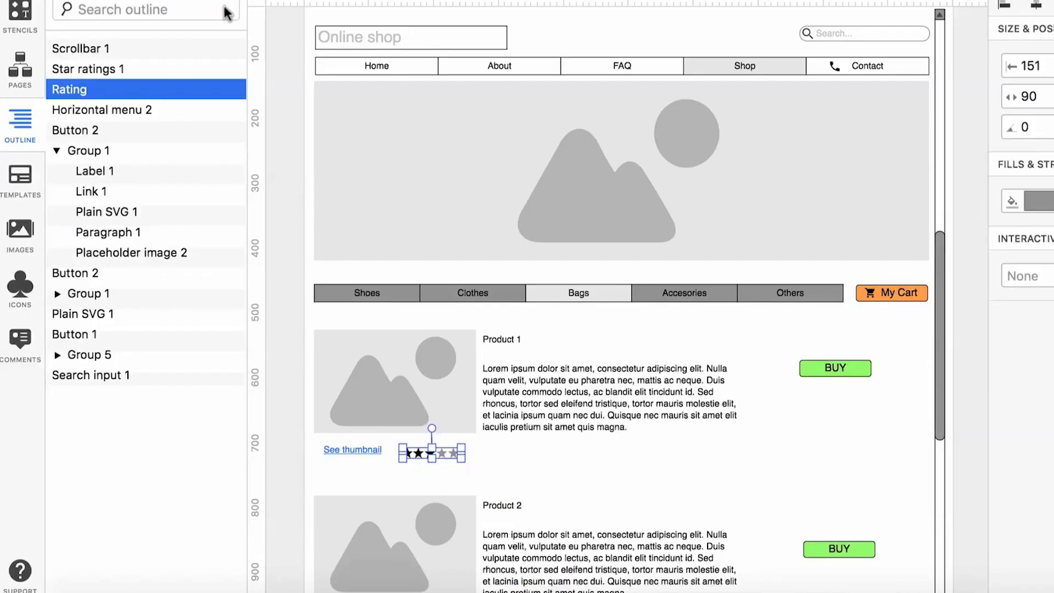
Step: Add both Button 2 layers and Plain SVG 1 to the Outline selection
shift+click(154, 124)
shift+click(102, 269)
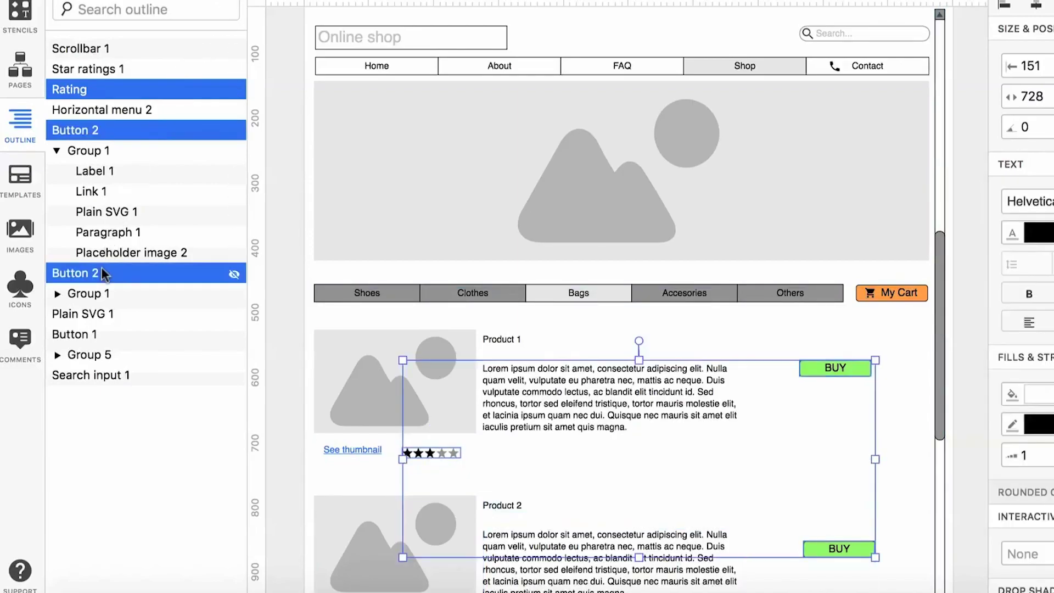
shift+click(91, 314)
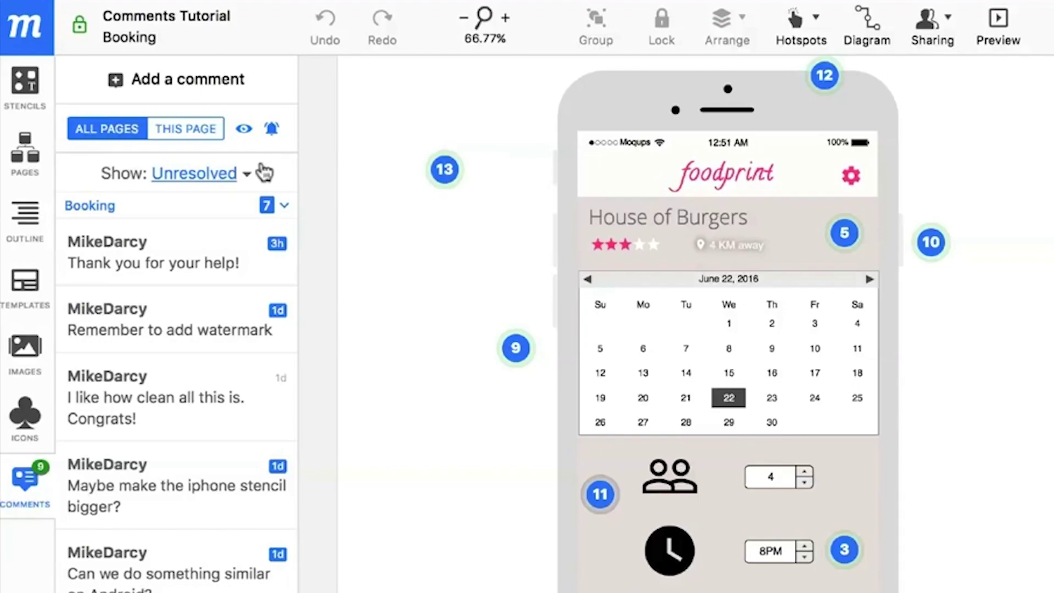
Step: Show resolved comments on the Booking mockup and open comment 6's discussion
click(195, 242)
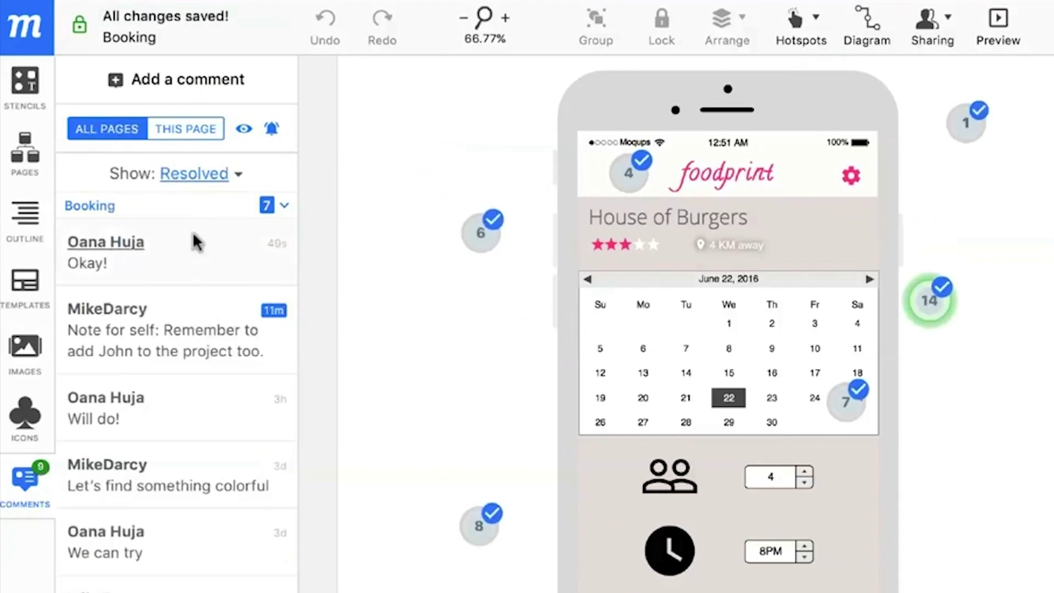
click(483, 240)
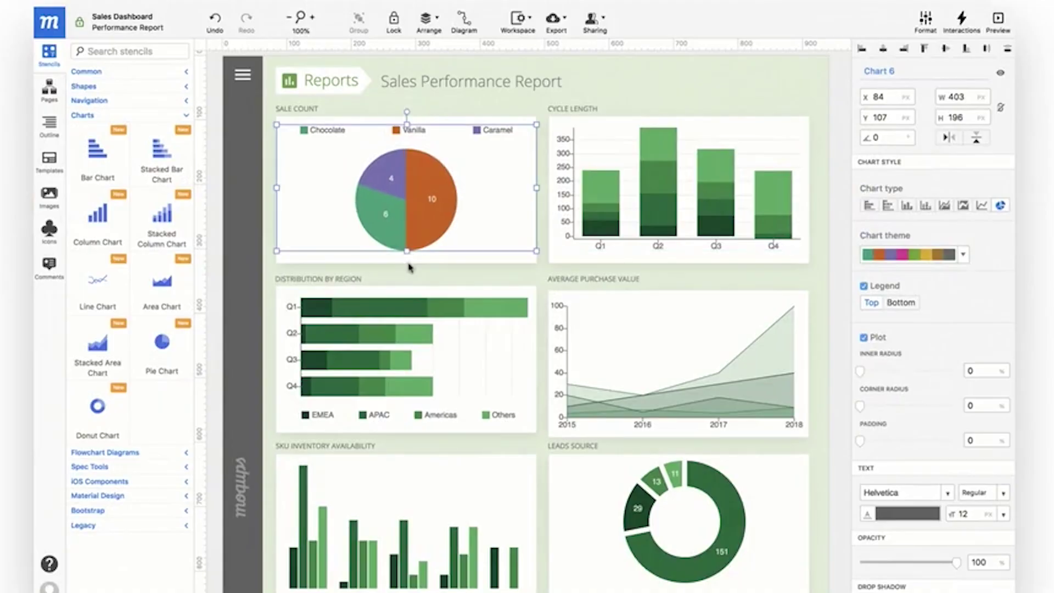
Step: Open the chart data for the Sale Count pie chart on the Sales Dashboard
click(409, 267)
click(470, 218)
double_click(412, 222)
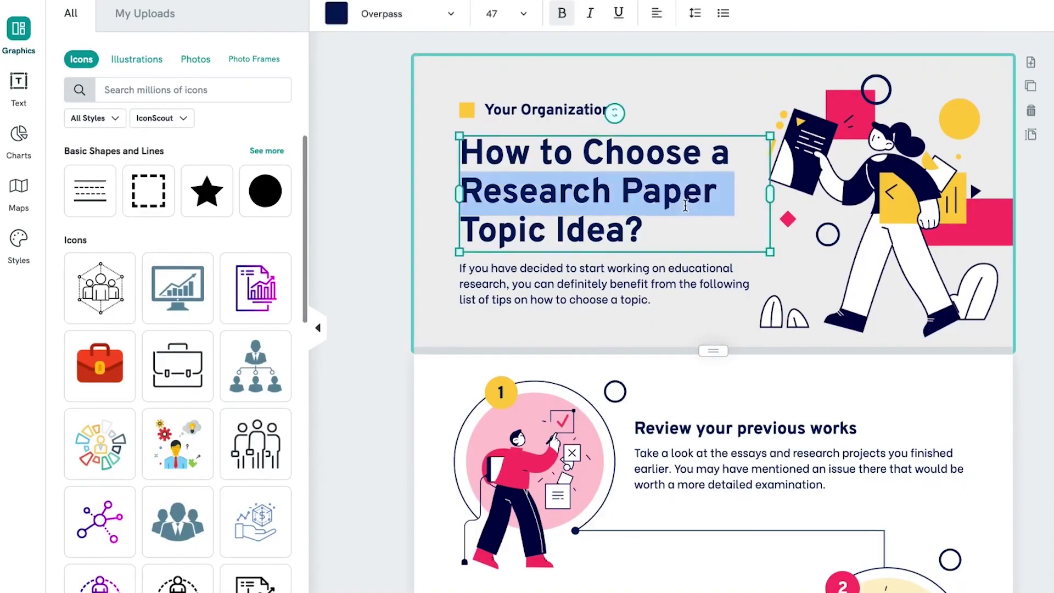
Step: Select the whole infographic heading text for replacement
key(ctrl+a)
text(How)
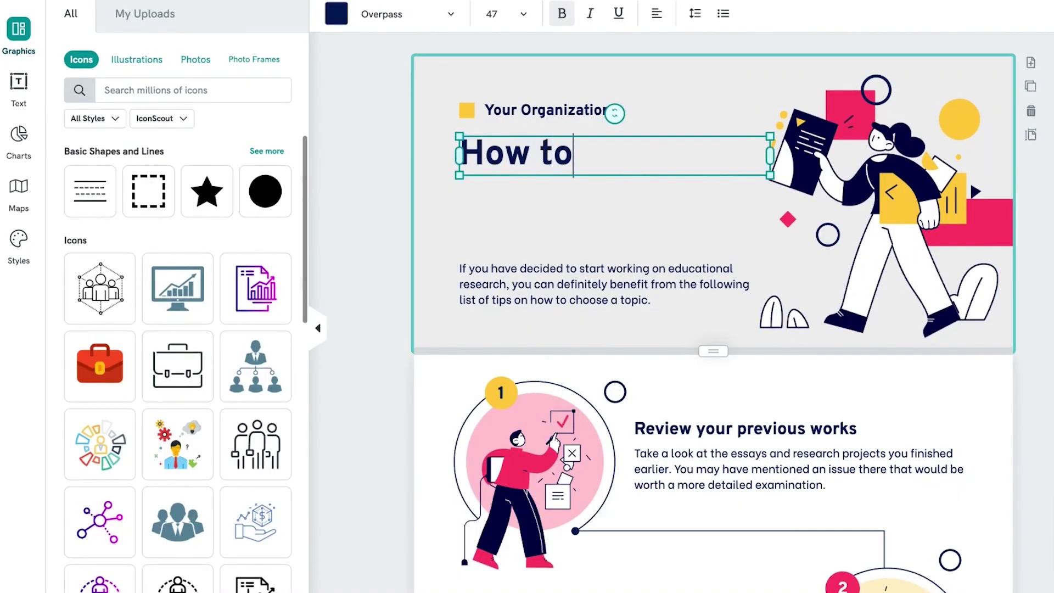